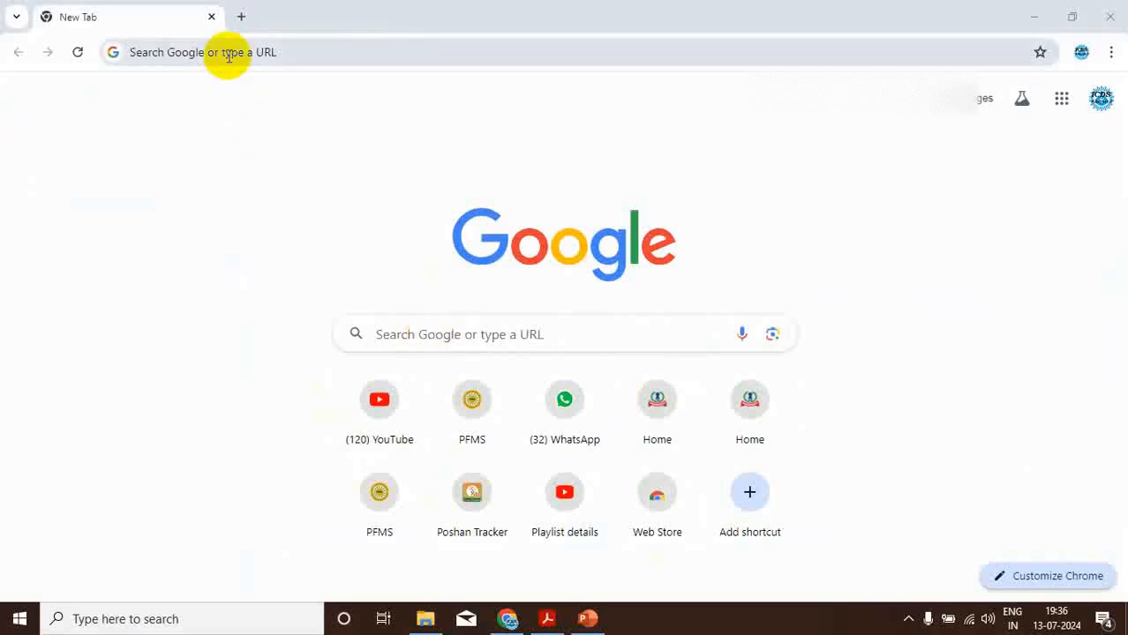
- Search Google for "wbifms portal" and open the Portal - WBiFMS result
{"action": "left_click", "coordinate": [228, 56]}
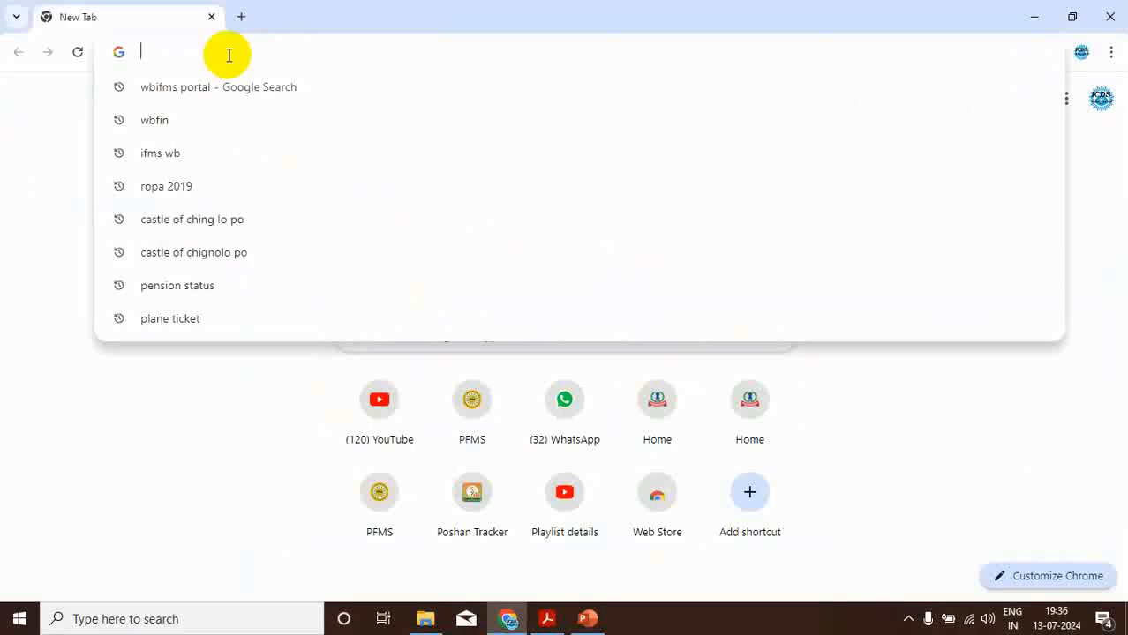
{"action": "type", "text": "w"}
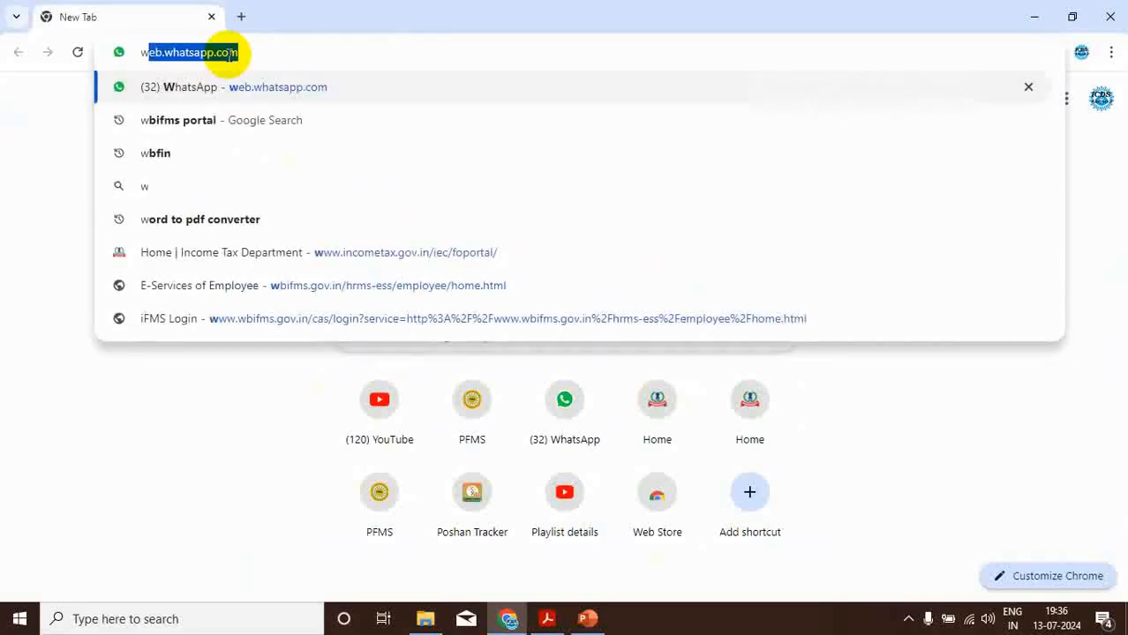
{"action": "type", "text": "bifms portal"}
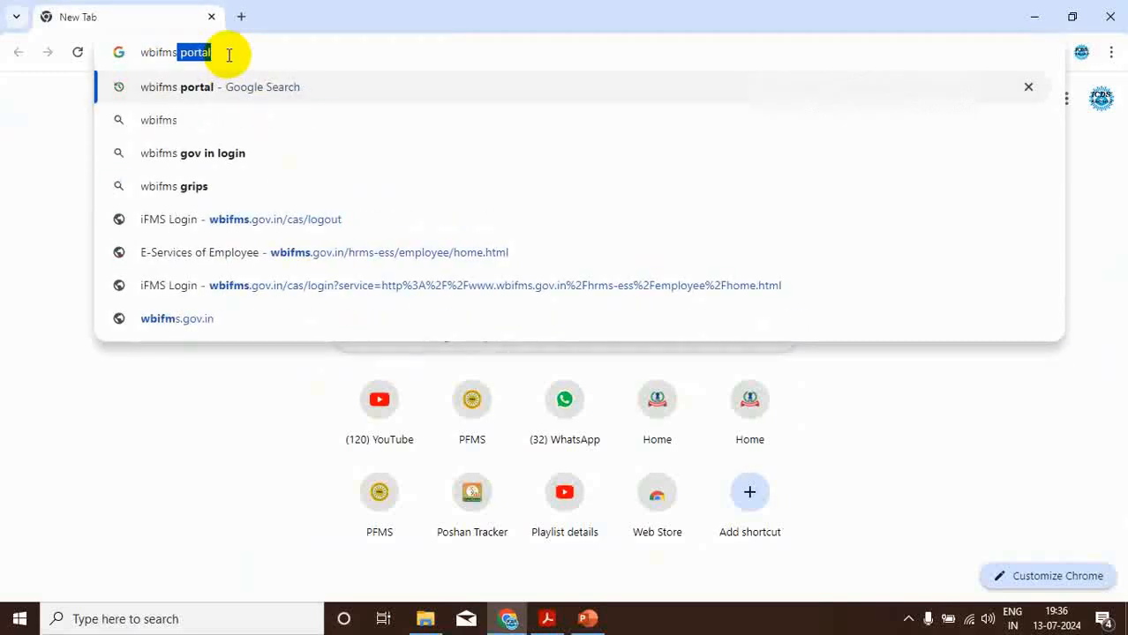
{"action": "key", "text": "Return"}
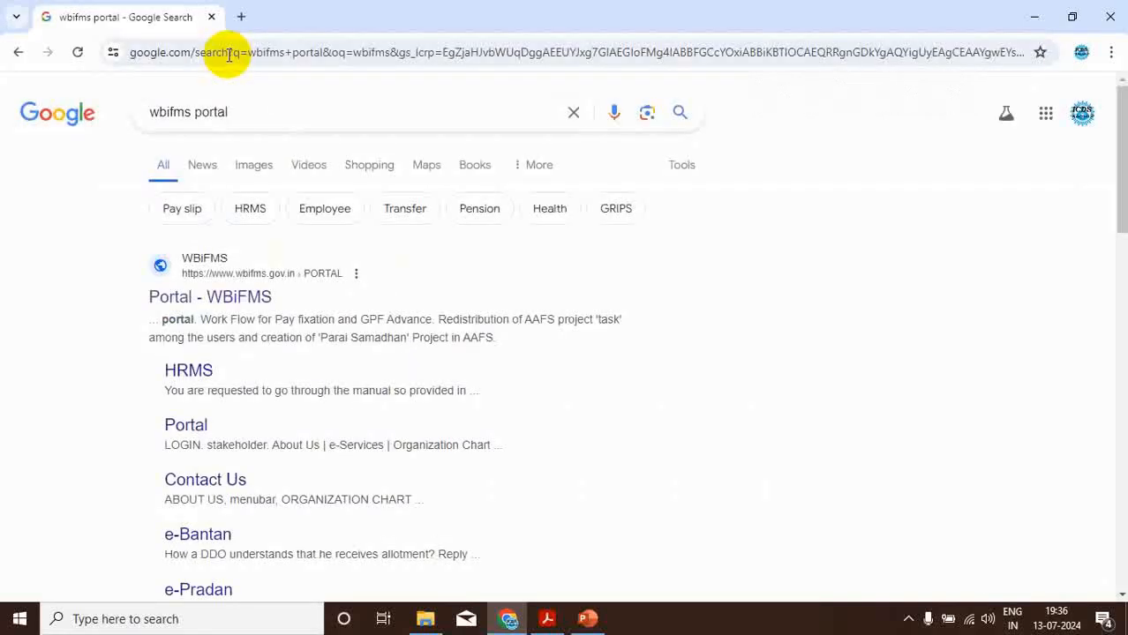
{"action": "left_click", "coordinate": [230, 304]}
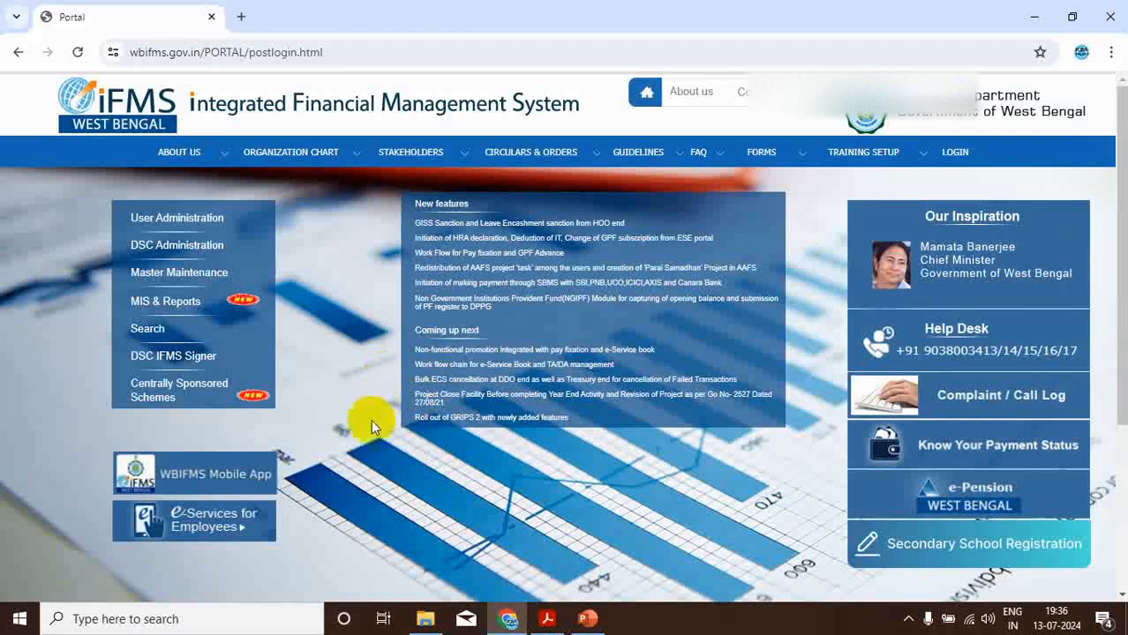
- Open the sign-in page of e-Services for Employees from the iFMS portal
{"action": "mouse_move", "coordinate": [214, 534]}
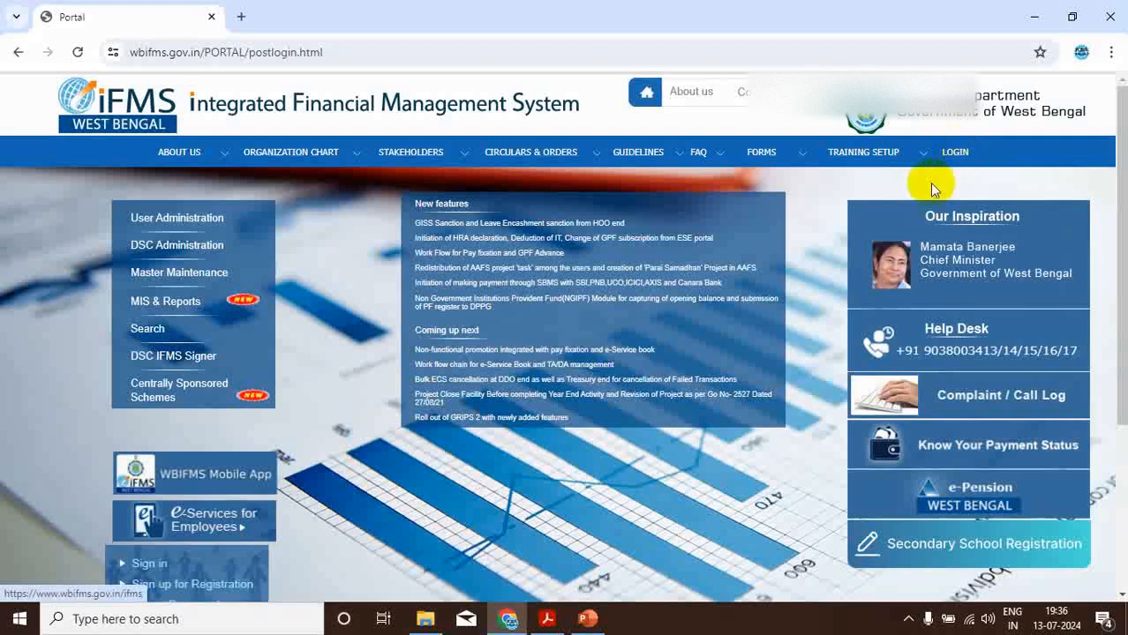
{"action": "scroll", "coordinate": [779, 414], "scroll_direction": "down", "scroll_amount": 1}
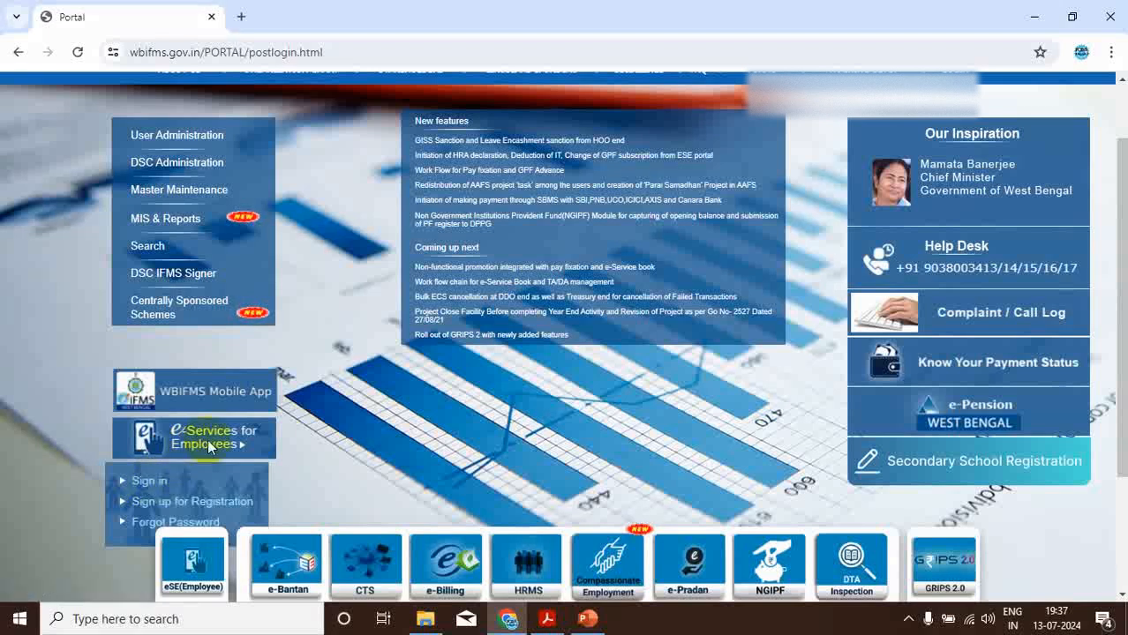
{"action": "left_click", "coordinate": [150, 483]}
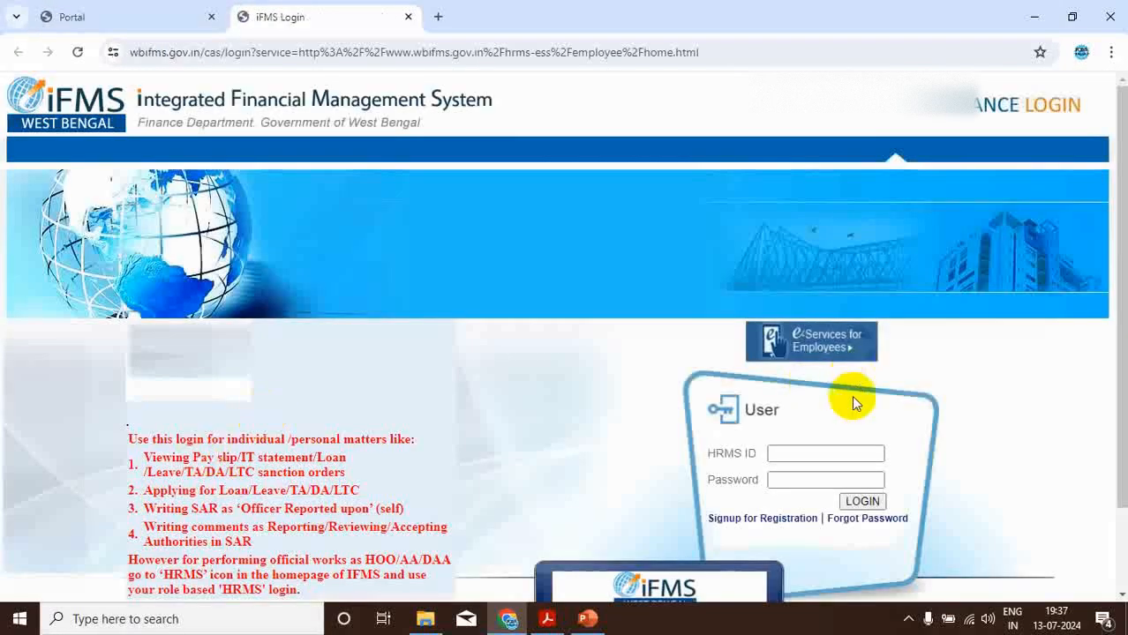
- Log in to the employee e-services with the HRMS ID and the account password
{"action": "left_click", "coordinate": [813, 454]}
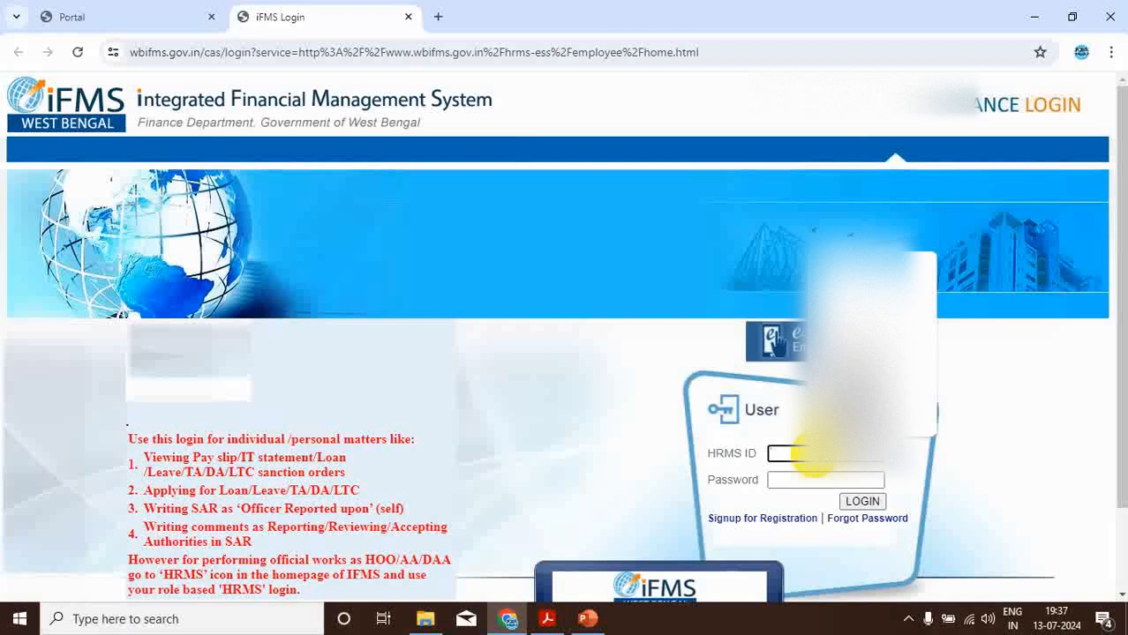
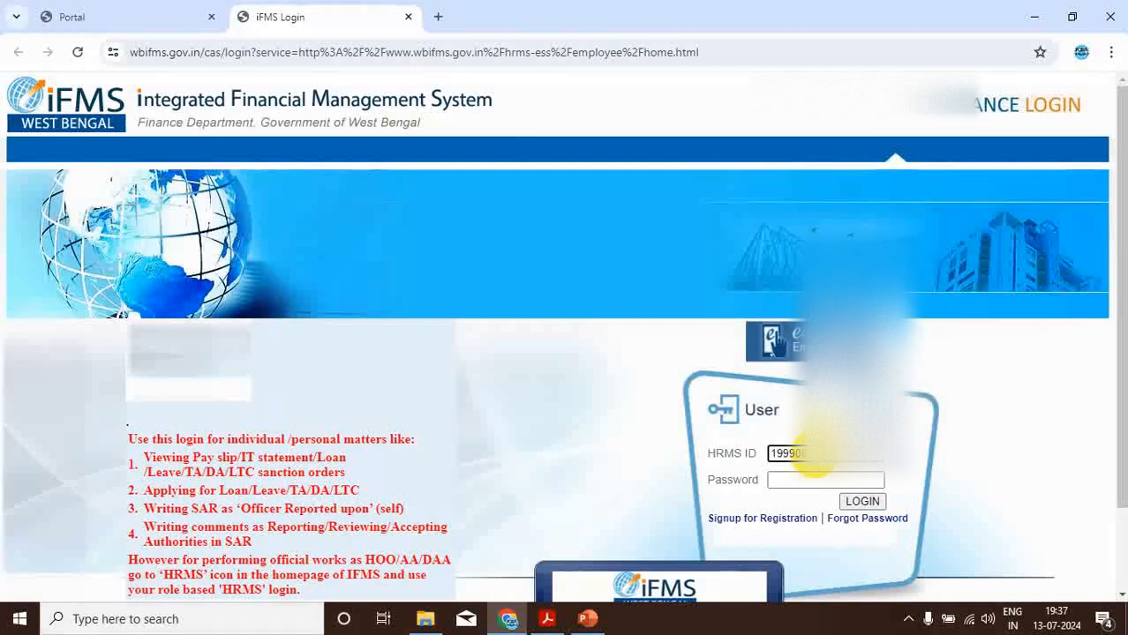
{"action": "left_click", "coordinate": [807, 480]}
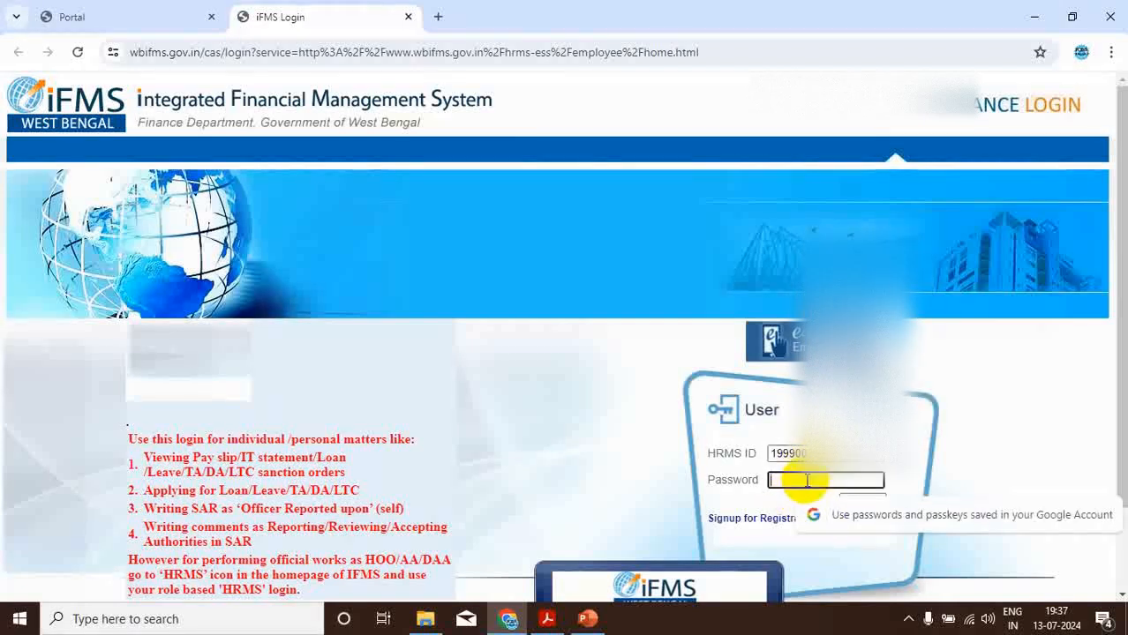
{"action": "type", "text": "••"}
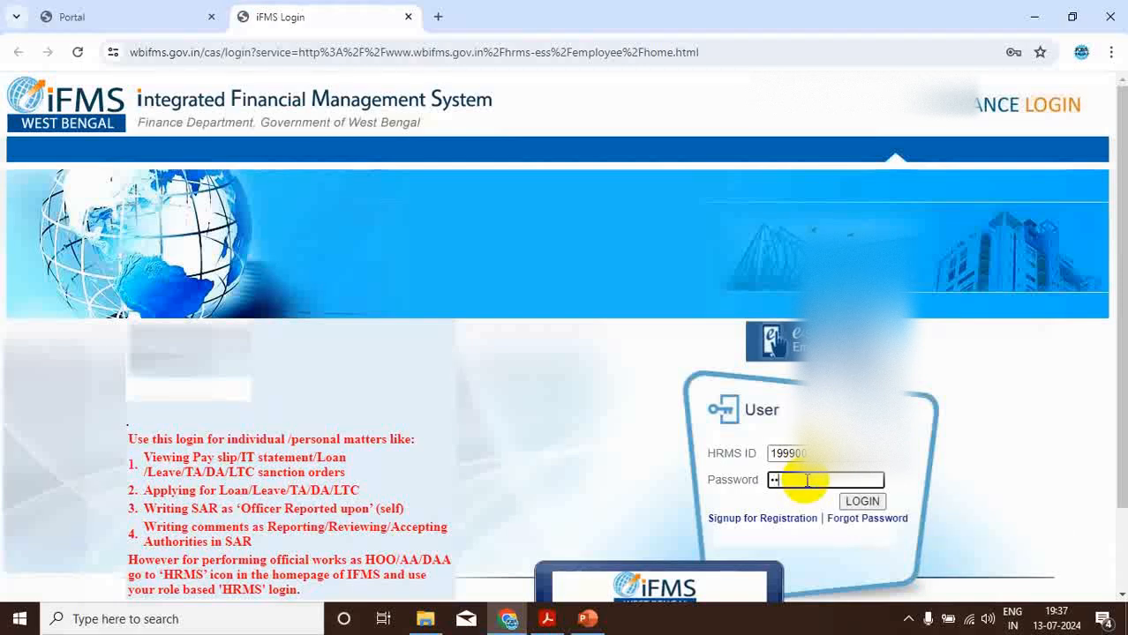
{"action": "type", "text": "••••••••••"}
{"action": "left_click", "coordinate": [862, 501]}
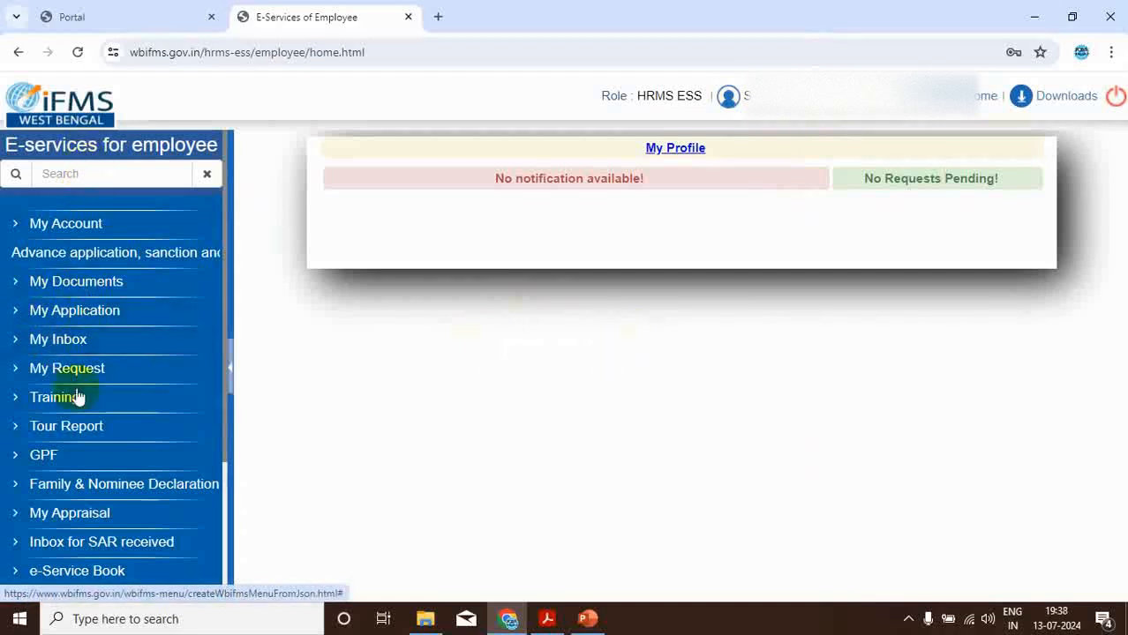
- Open the Employee HRA Declaration form under My Application and view its spouse and HRA data fields
{"action": "left_click", "coordinate": [97, 322]}
{"action": "scroll", "coordinate": [121, 347], "scroll_direction": "down", "scroll_amount": 4}
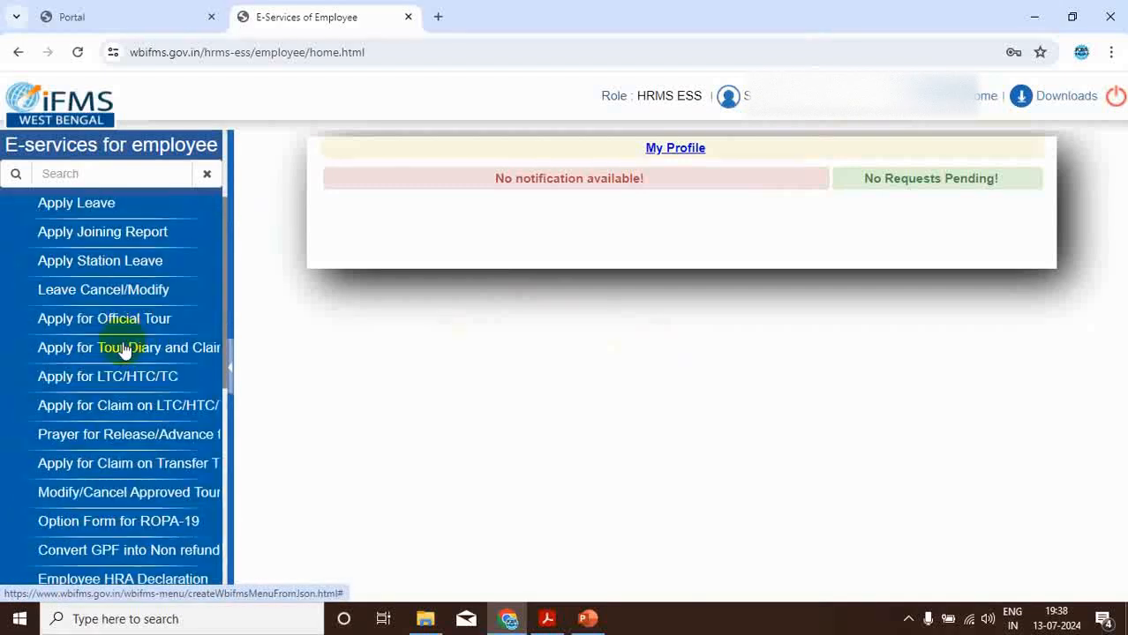
{"action": "scroll", "coordinate": [123, 352], "scroll_direction": "down", "scroll_amount": 1}
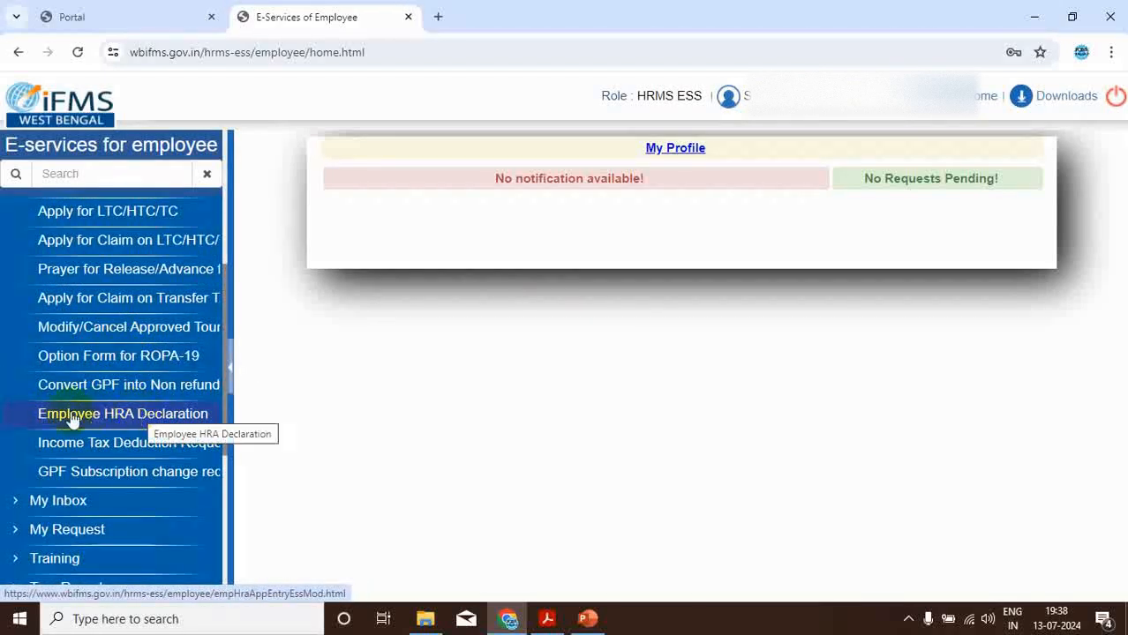
{"action": "left_click", "coordinate": [148, 420]}
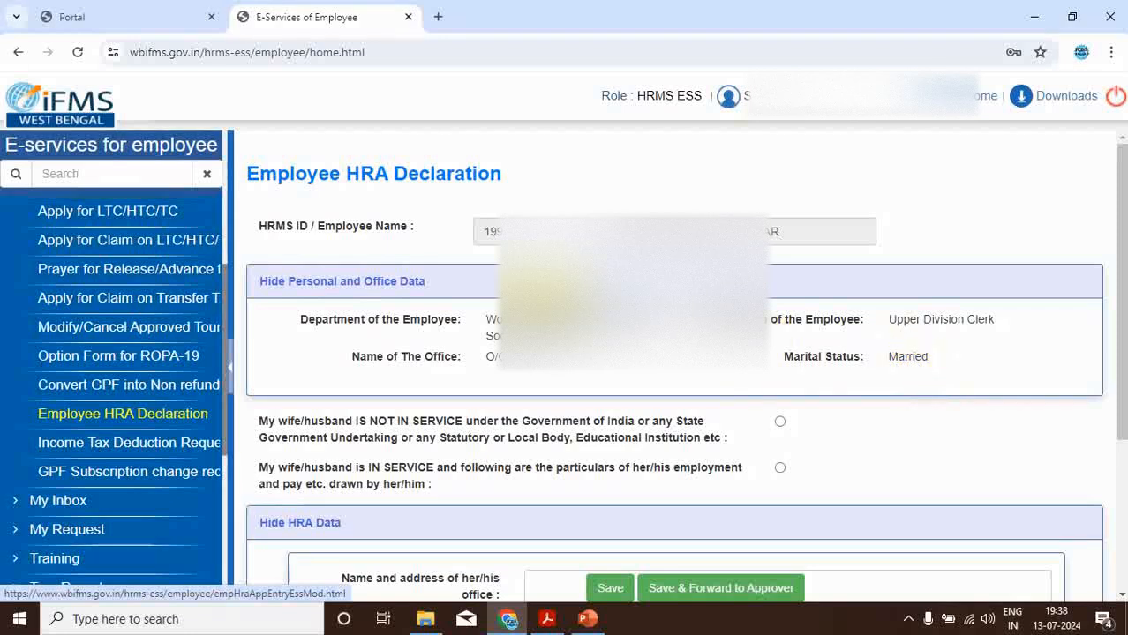
{"action": "scroll", "coordinate": [512, 274], "scroll_direction": "down", "scroll_amount": 3}
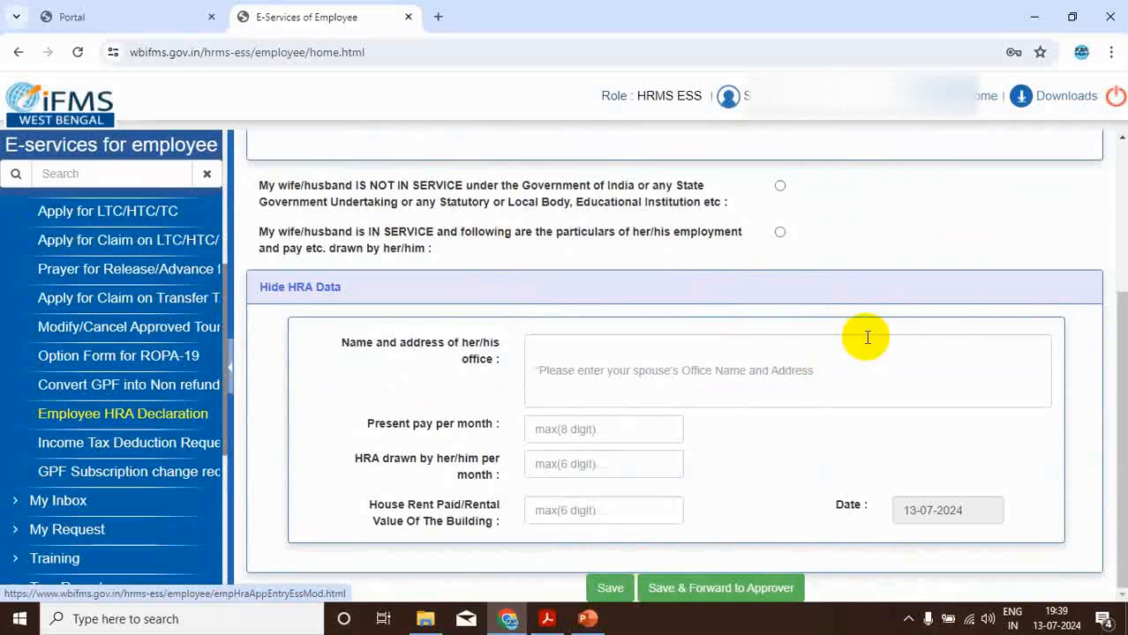
- Check the HRA example slide in PowerPoint and the pay tables in ROPA-2019.pdf in Acrobat, returning to the declaration form in Chrome
{"action": "left_click", "coordinate": [587, 619]}
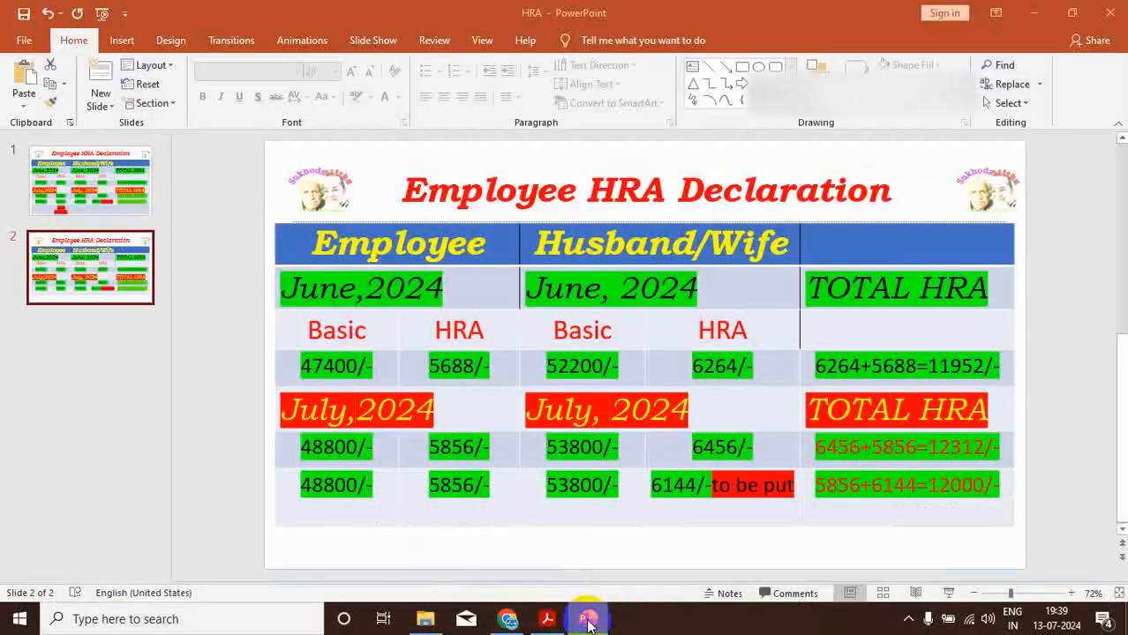
{"action": "left_click", "coordinate": [551, 629]}
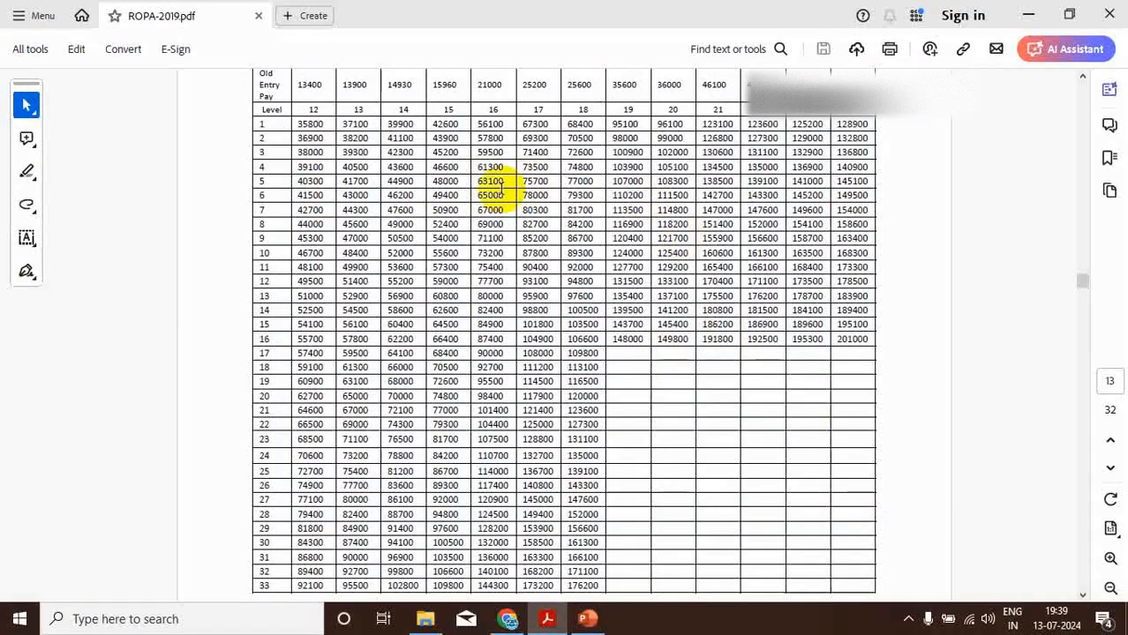
{"action": "scroll", "coordinate": [599, 261], "scroll_direction": "up", "scroll_amount": 2}
{"action": "scroll", "coordinate": [722, 366], "scroll_direction": "up", "scroll_amount": 20}
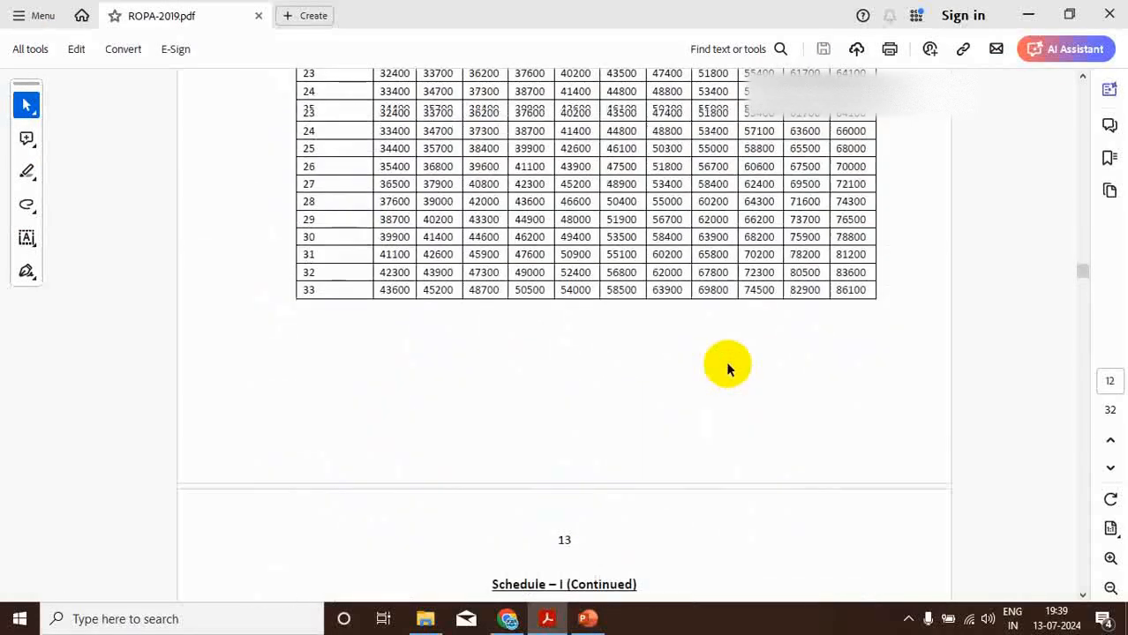
{"action": "left_click", "coordinate": [512, 623]}
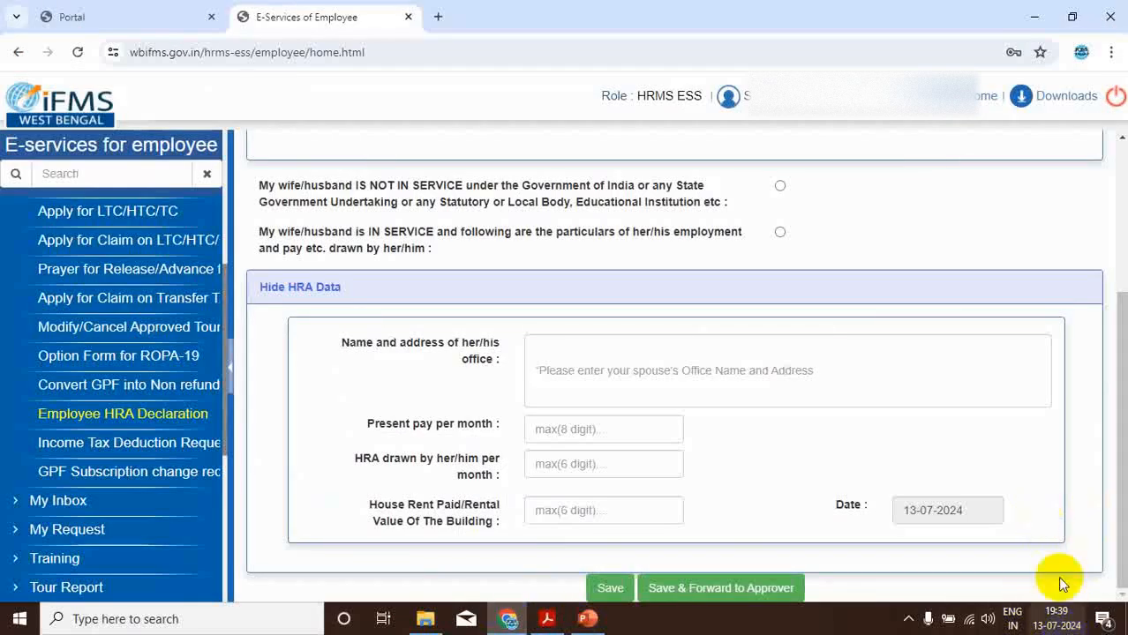
- Declare that the wife/husband is not in service and save the HRA declaration
{"action": "mouse_move", "coordinate": [1045, 625]}
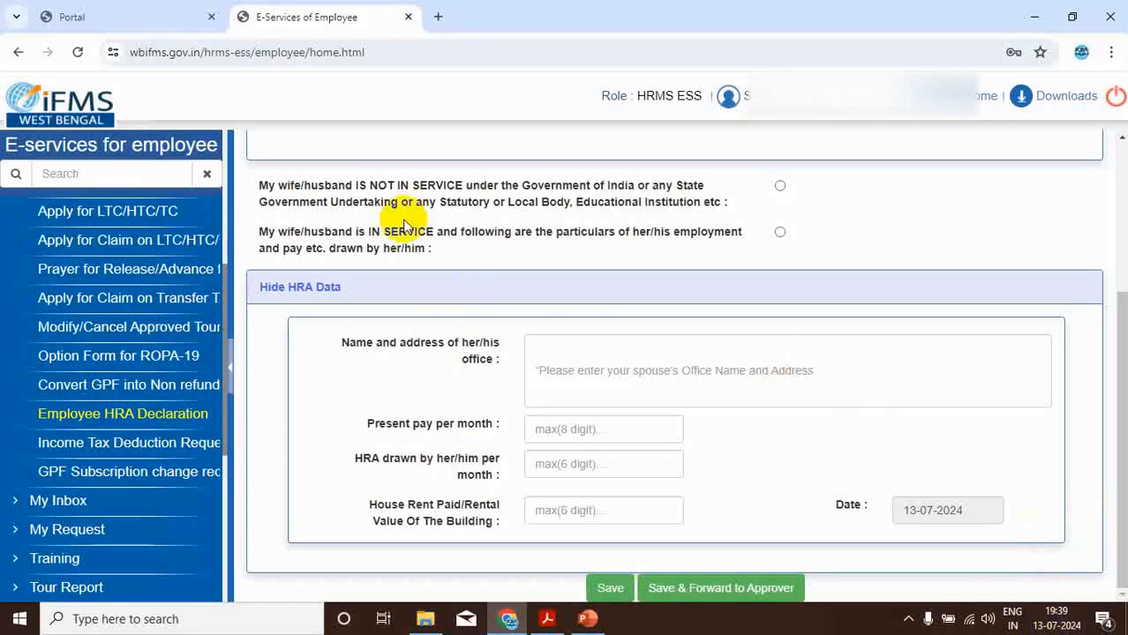
{"action": "left_click", "coordinate": [780, 186]}
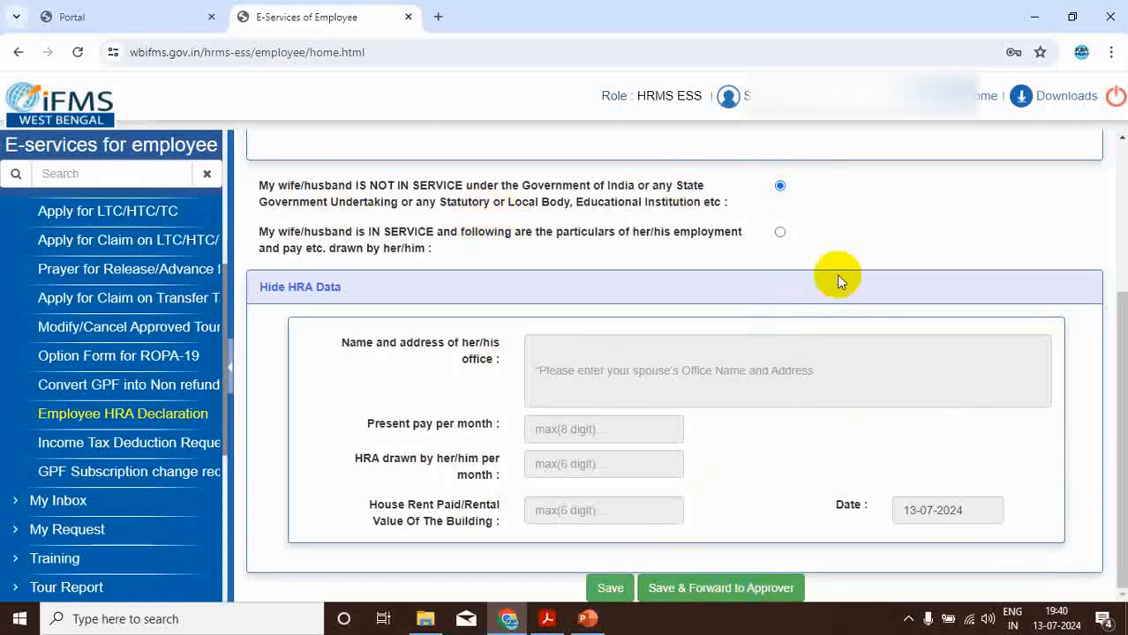
{"action": "left_click", "coordinate": [609, 587]}
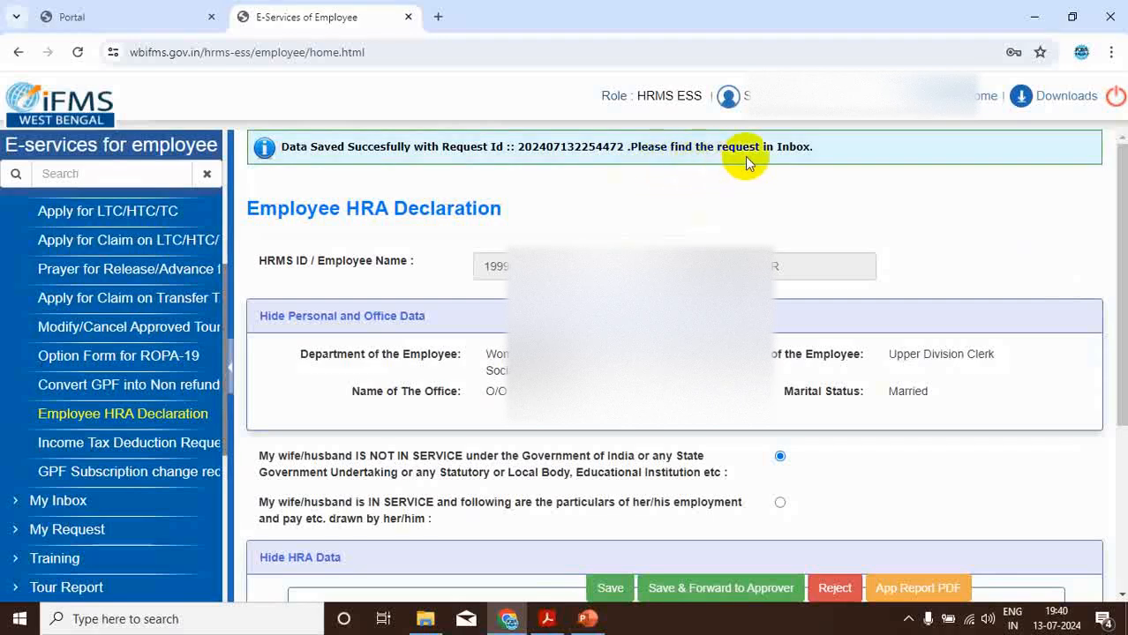
- Open the saved HRA declaration request from the employee's inbox
{"action": "left_click", "coordinate": [53, 510]}
{"action": "left_click", "coordinate": [50, 536]}
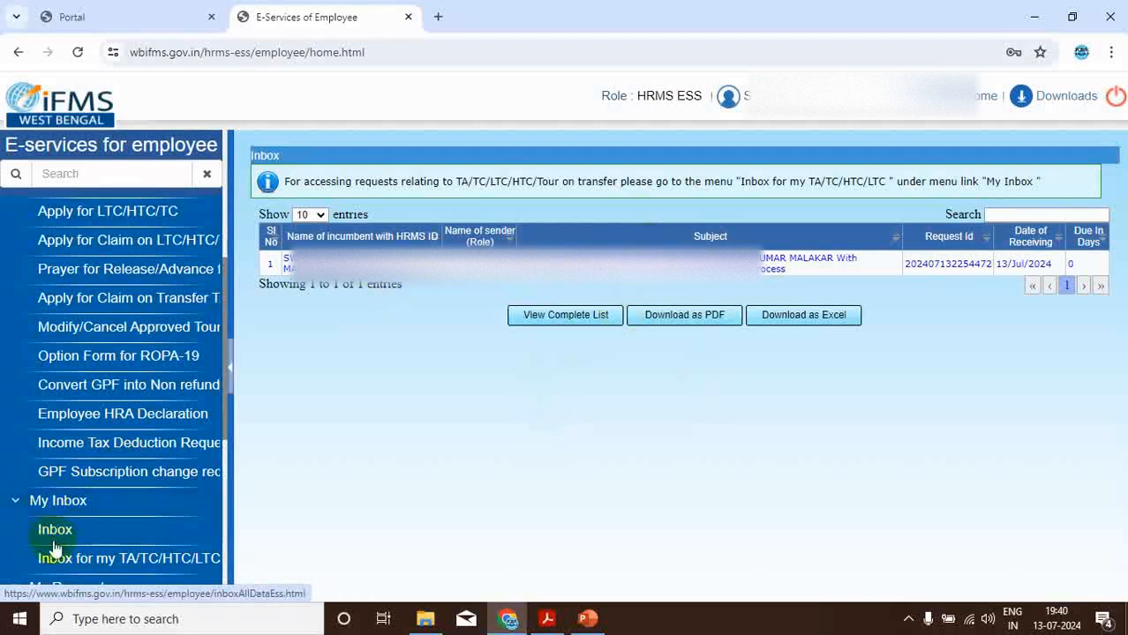
{"action": "left_click", "coordinate": [641, 265]}
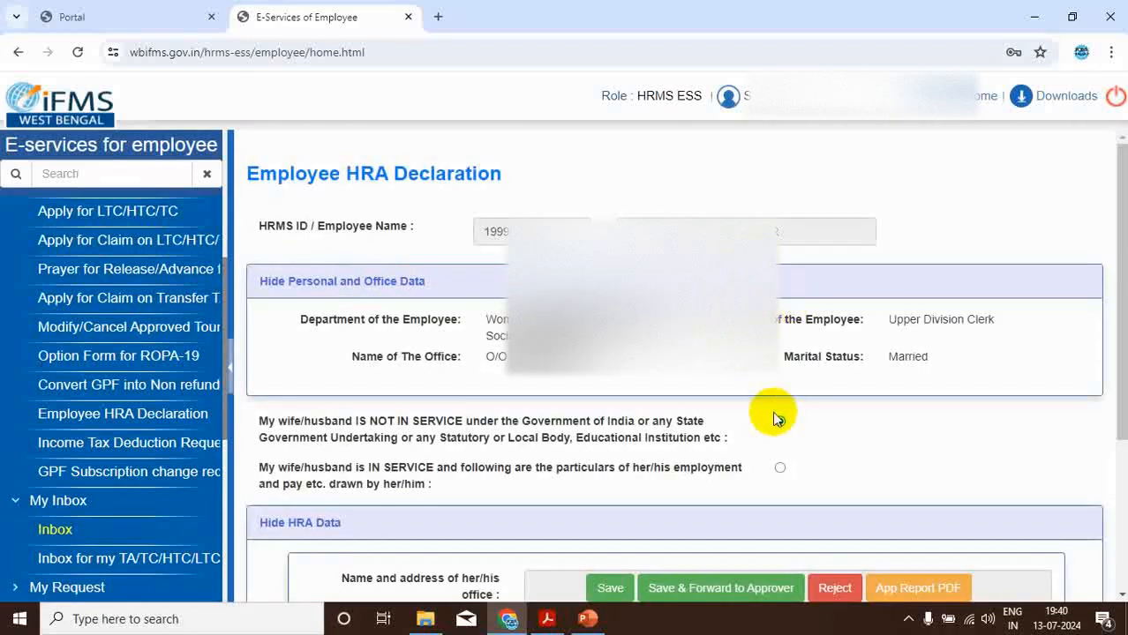
- Save the opened HRA declaration and forward it to the approver
{"action": "scroll", "coordinate": [840, 403], "scroll_direction": "down", "scroll_amount": 2}
{"action": "scroll", "coordinate": [843, 399], "scroll_direction": "down", "scroll_amount": 1}
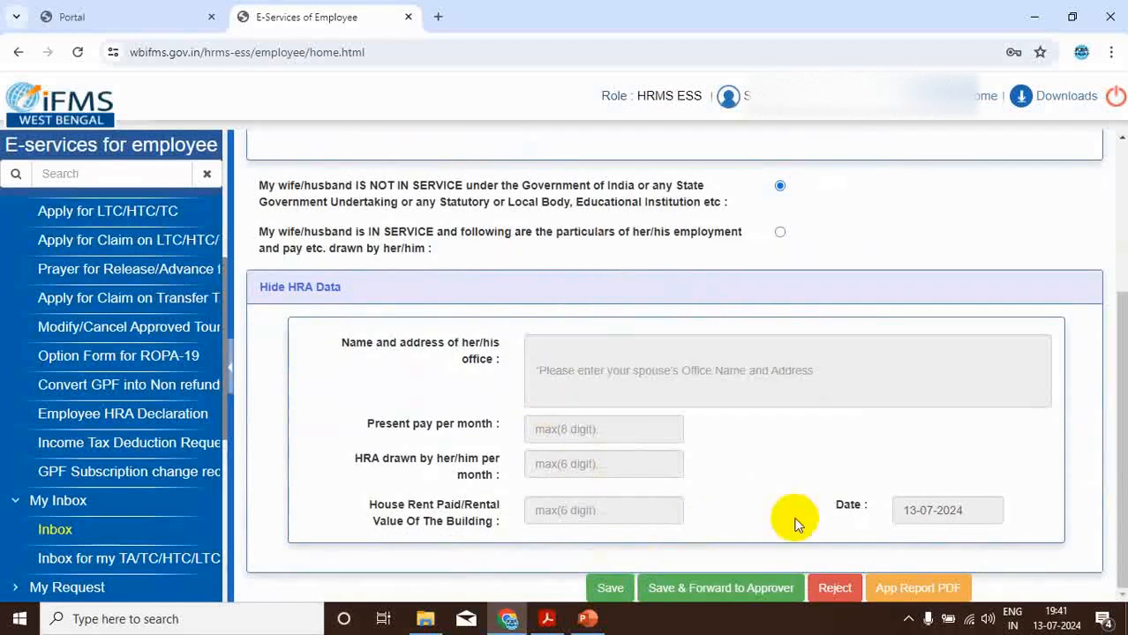
{"action": "left_click", "coordinate": [729, 593]}
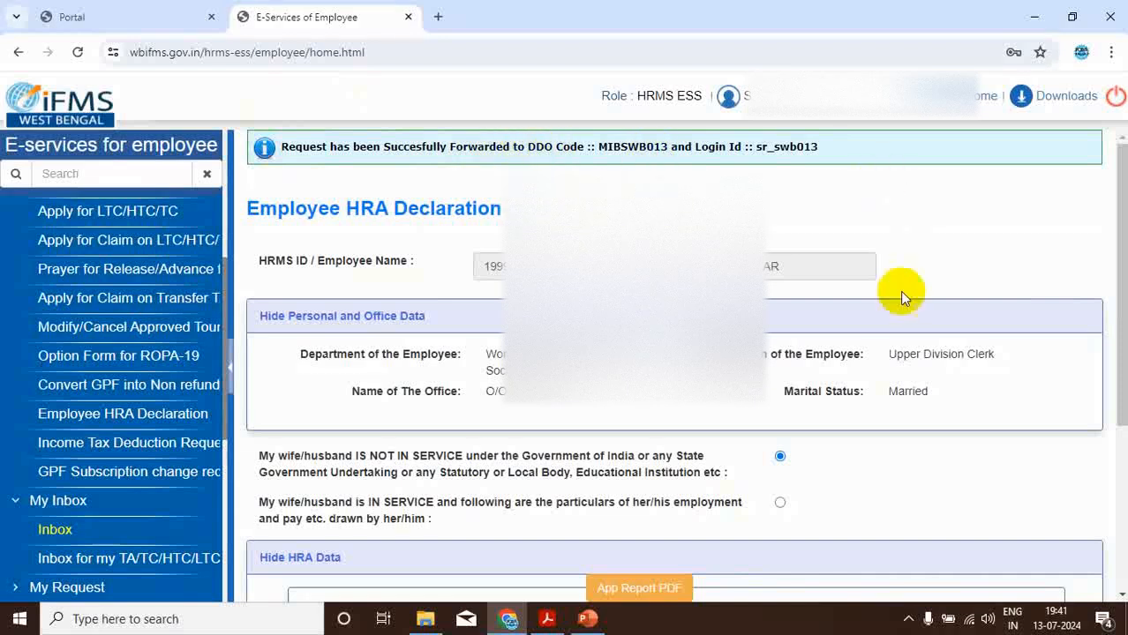
- Generate the application report PDF of the HRA declaration, review it, and return to the E-Services of Employee page
{"action": "scroll", "coordinate": [901, 297], "scroll_direction": "down", "scroll_amount": 5}
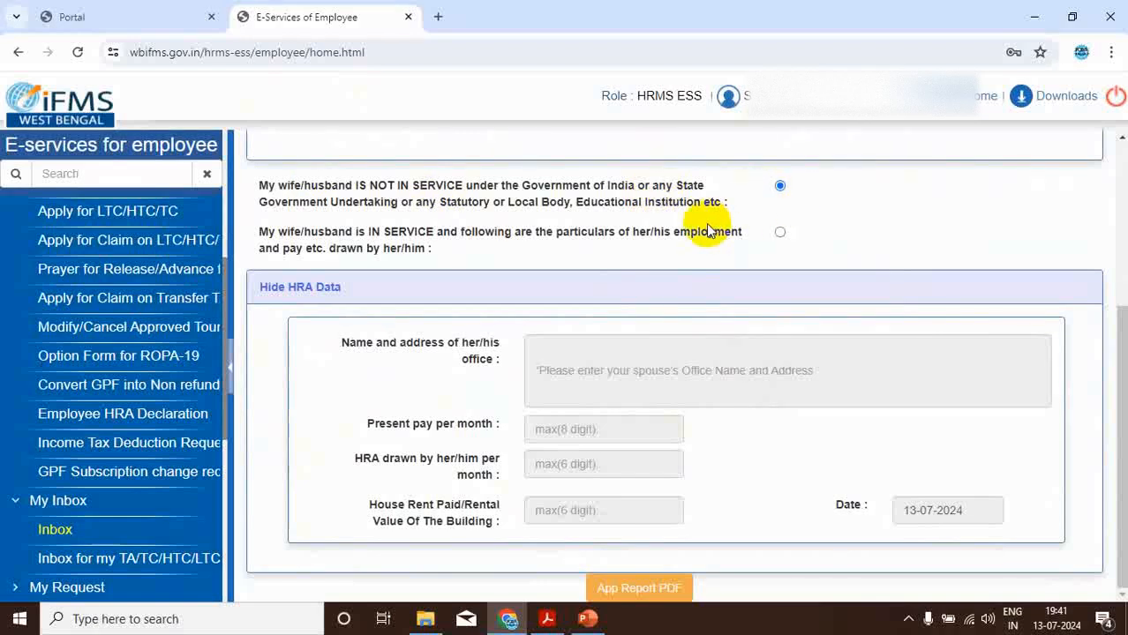
{"action": "left_click", "coordinate": [636, 589]}
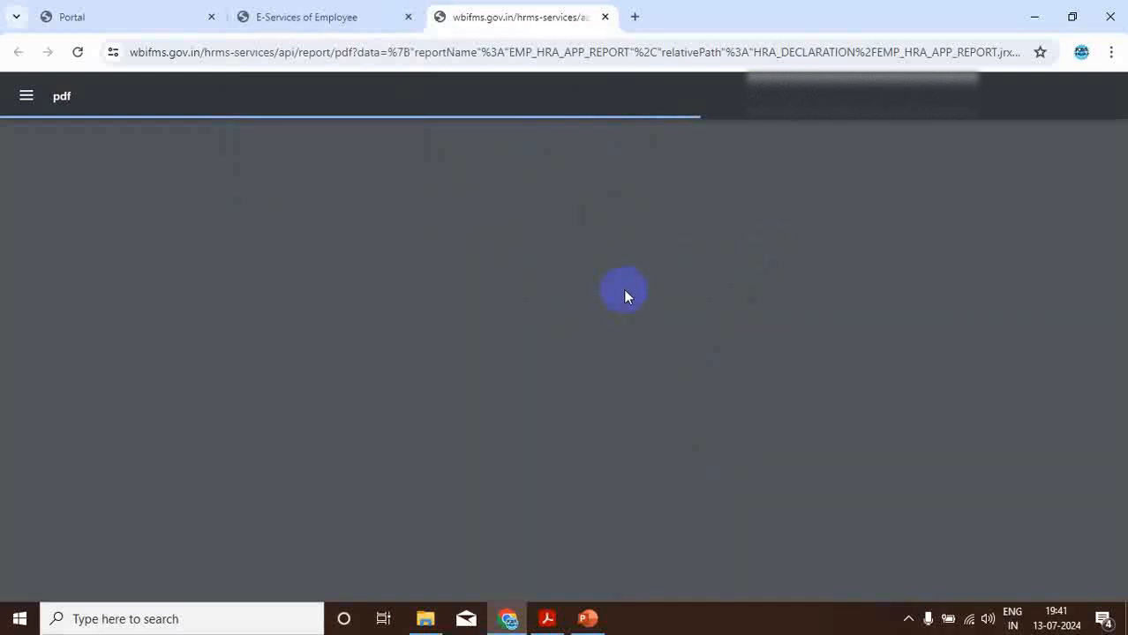
{"action": "left_click", "coordinate": [287, 15]}
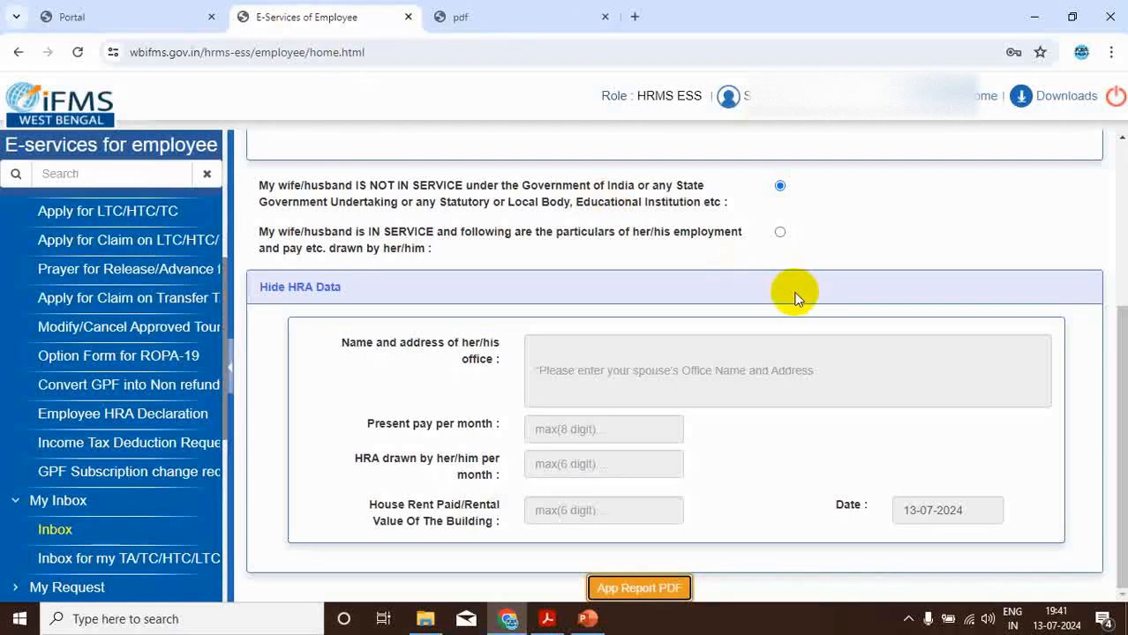
{"action": "left_click", "coordinate": [468, 16]}
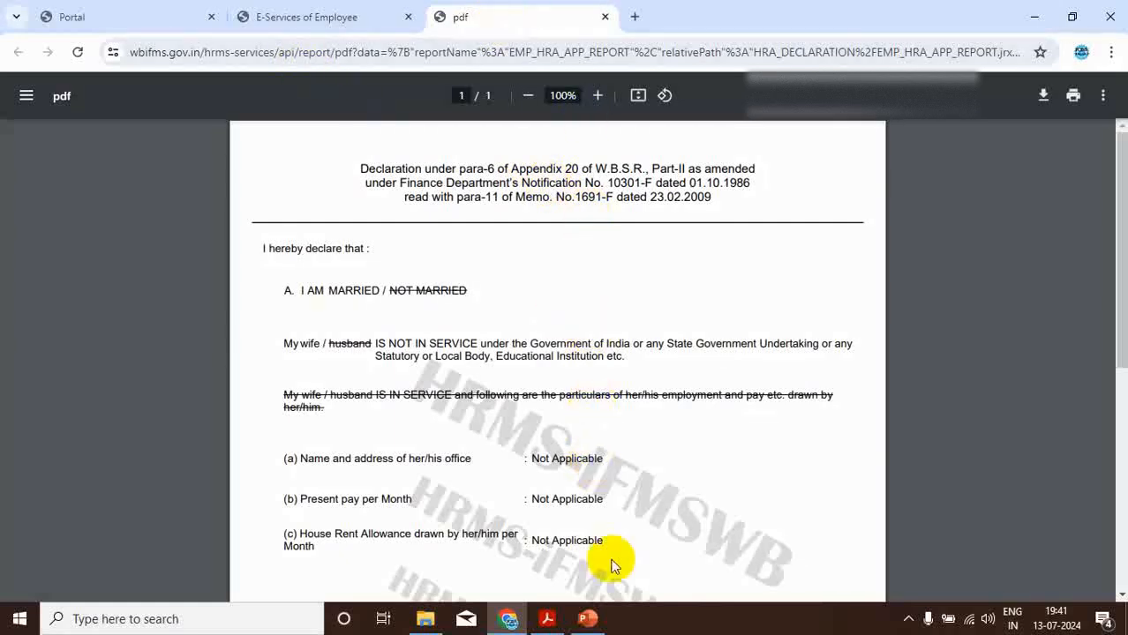
{"action": "left_click", "coordinate": [298, 16]}
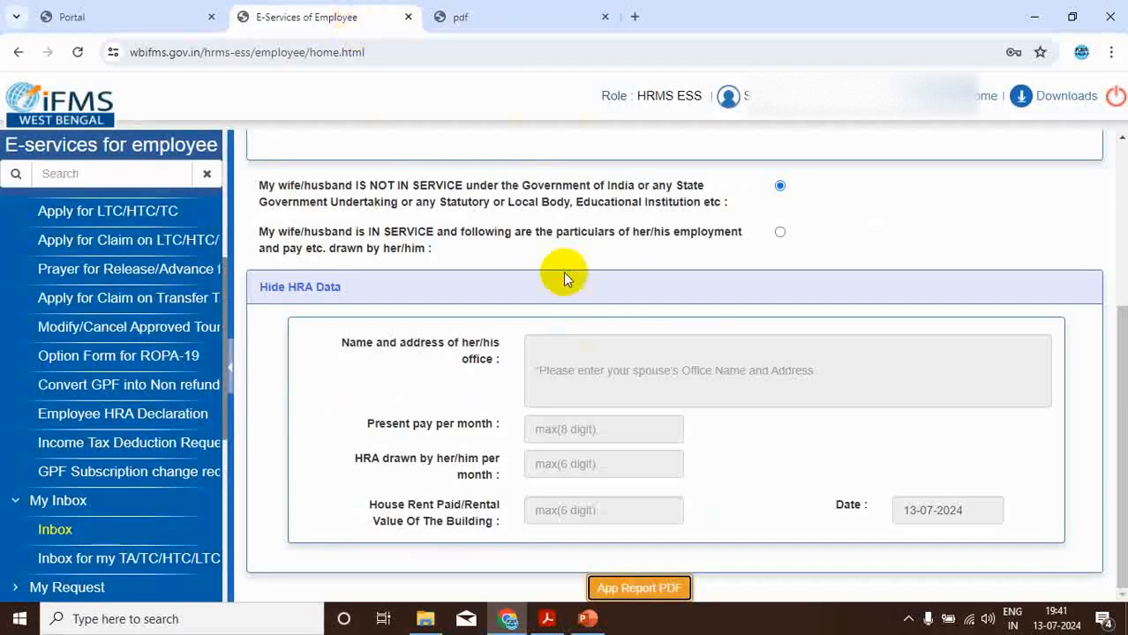